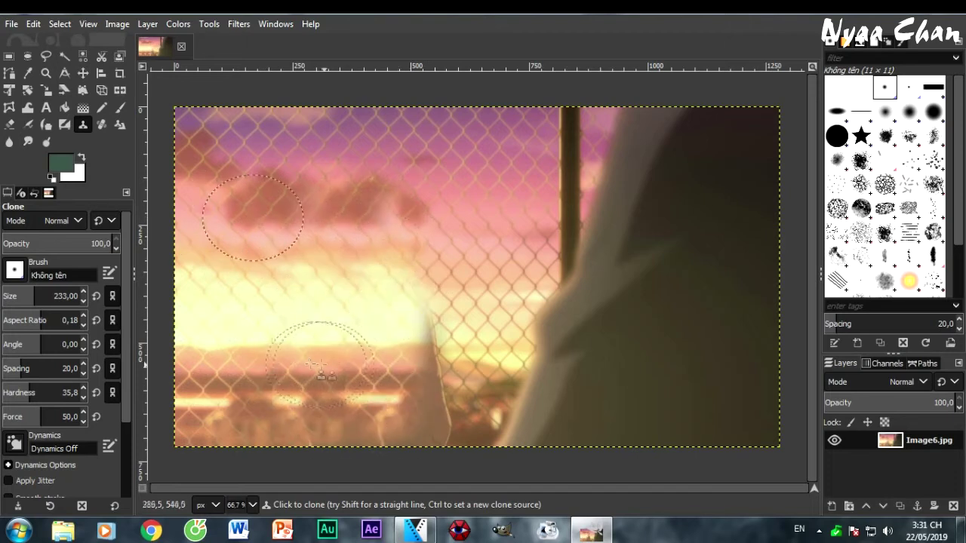
- Export the retouched picture over Image6.jpg in the Documents folder, replacing the existing file
{"action": "left_click", "coordinate": [10, 24]}
{"action": "left_click", "coordinate": [45, 249]}
{"action": "left_click", "coordinate": [606, 471]}
{"action": "left_click", "coordinate": [421, 327]}
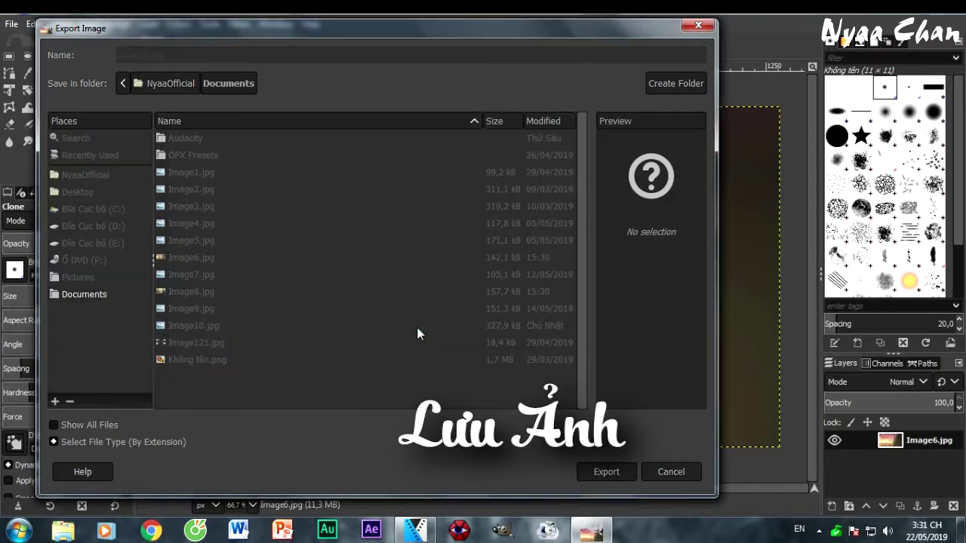
{"action": "left_click", "coordinate": [483, 443]}
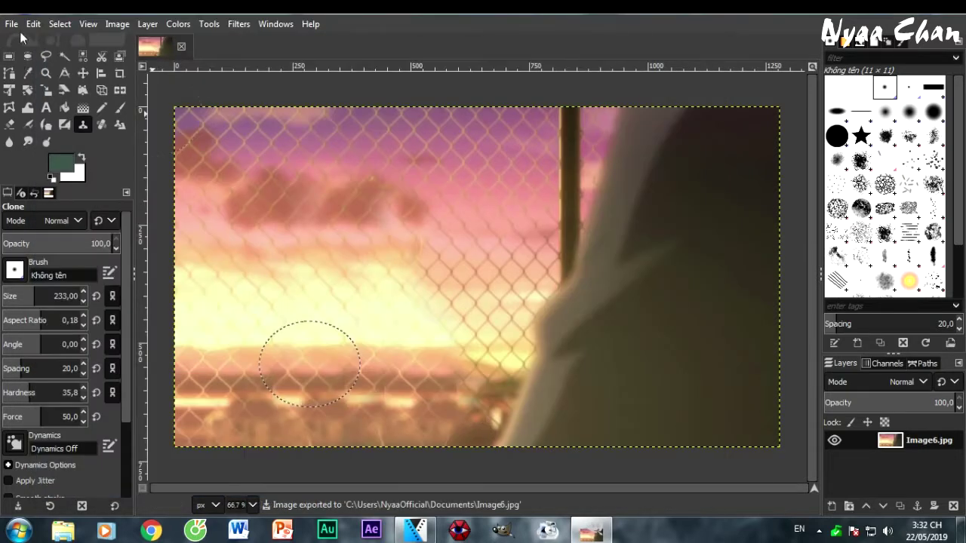
- Open Image8.jpg from the Documents folder for retouching
{"action": "left_click", "coordinate": [10, 23]}
{"action": "left_click", "coordinate": [42, 76]}
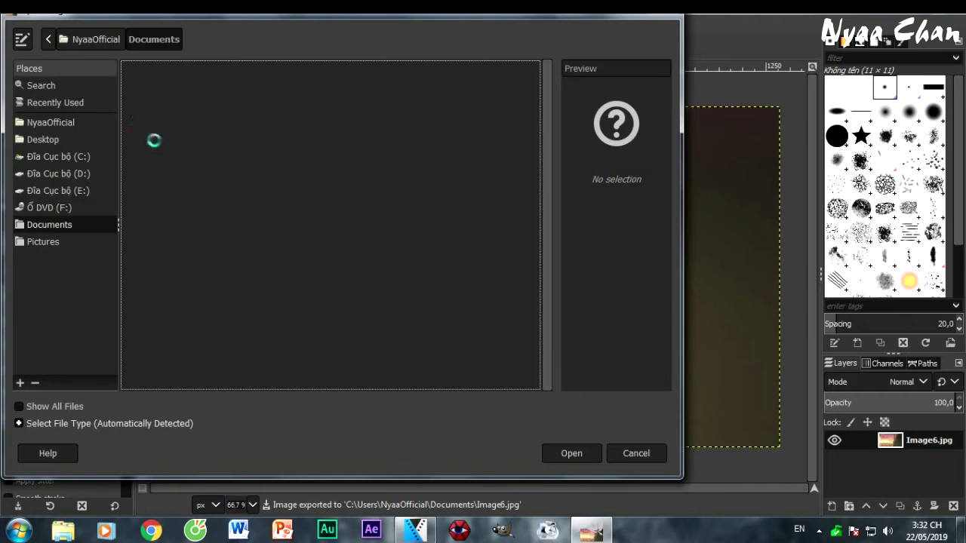
{"action": "double_click", "coordinate": [158, 146]}
- Clone the surrounding fence, sky and wall over the legs and shoes to remove them from the picture
{"action": "left_click", "coordinate": [223, 143], "text": "ctrl"}
{"action": "mouse_move", "coordinate": [373, 120]}
{"action": "left_mouse_down"}
{"action": "mouse_move", "coordinate": [384, 151]}
{"action": "mouse_move", "coordinate": [400, 140]}
{"action": "mouse_move", "coordinate": [386, 424]}
{"action": "mouse_move", "coordinate": [428, 420]}
{"action": "left_mouse_up"}
{"action": "mouse_move", "coordinate": [425, 173]}
{"action": "left_mouse_down"}
{"action": "mouse_move", "coordinate": [401, 122]}
{"action": "mouse_move", "coordinate": [483, 132]}
{"action": "left_mouse_up"}
{"action": "mouse_move", "coordinate": [558, 122]}
{"action": "left_mouse_down"}
{"action": "mouse_move", "coordinate": [575, 145]}
{"action": "mouse_move", "coordinate": [405, 148]}
{"action": "mouse_move", "coordinate": [508, 149]}
{"action": "mouse_move", "coordinate": [376, 137]}
{"action": "mouse_move", "coordinate": [603, 136]}
{"action": "mouse_move", "coordinate": [531, 185]}
{"action": "mouse_move", "coordinate": [533, 227]}
{"action": "mouse_move", "coordinate": [600, 293]}
{"action": "mouse_move", "coordinate": [572, 346]}
{"action": "mouse_move", "coordinate": [501, 393]}
{"action": "mouse_move", "coordinate": [514, 414]}
{"action": "mouse_move", "coordinate": [484, 413]}
{"action": "mouse_move", "coordinate": [545, 412]}
{"action": "mouse_move", "coordinate": [452, 409]}
{"action": "mouse_move", "coordinate": [566, 410]}
{"action": "mouse_move", "coordinate": [551, 385]}
{"action": "mouse_move", "coordinate": [553, 340]}
{"action": "mouse_move", "coordinate": [613, 173]}
{"action": "mouse_move", "coordinate": [651, 165]}
{"action": "left_mouse_up"}
{"action": "left_click", "coordinate": [451, 410], "text": "ctrl"}
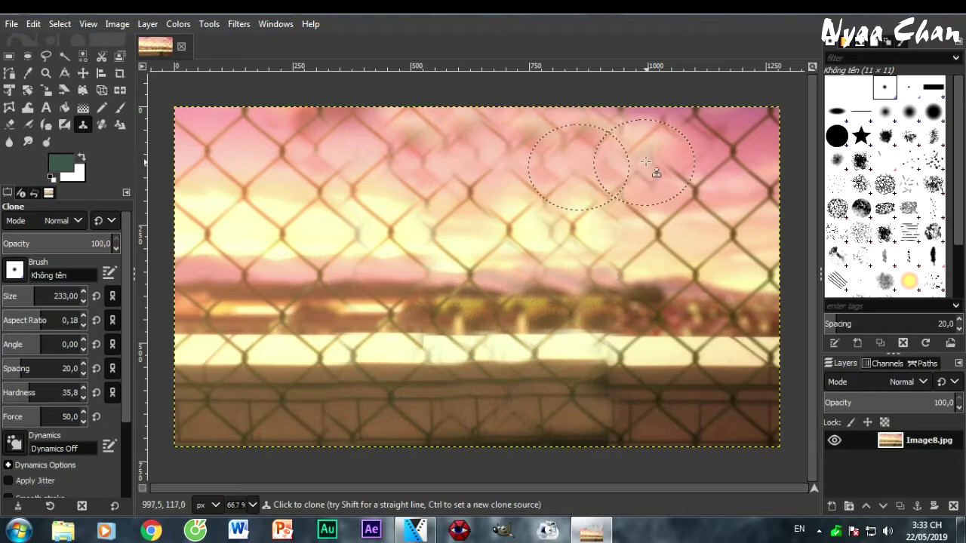
- Export the retouched picture over Image8.jpg in the Documents folder, replacing the existing file
{"action": "left_click", "coordinate": [11, 24]}
{"action": "left_click", "coordinate": [50, 246]}
{"action": "left_click", "coordinate": [606, 470]}
{"action": "key", "text": "Return"}
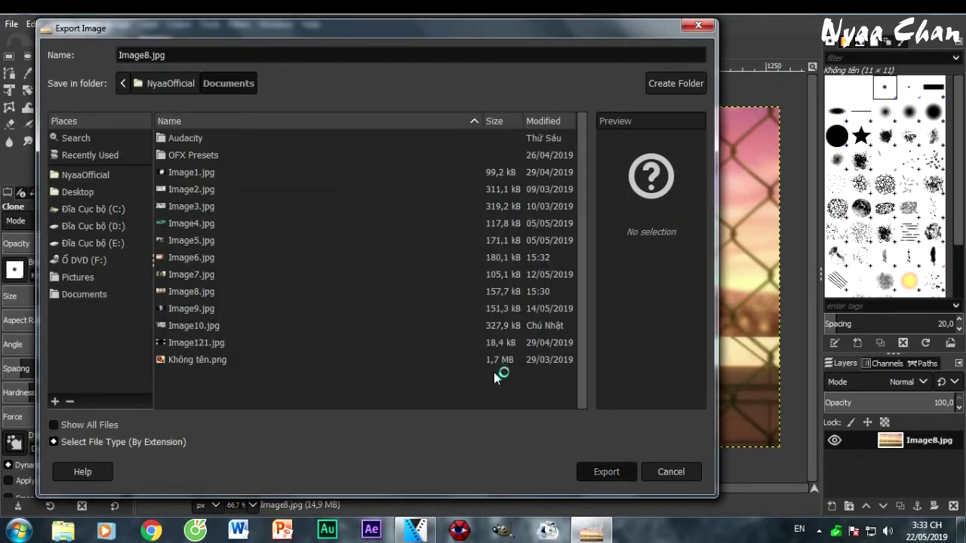
{"action": "key", "text": "Return"}
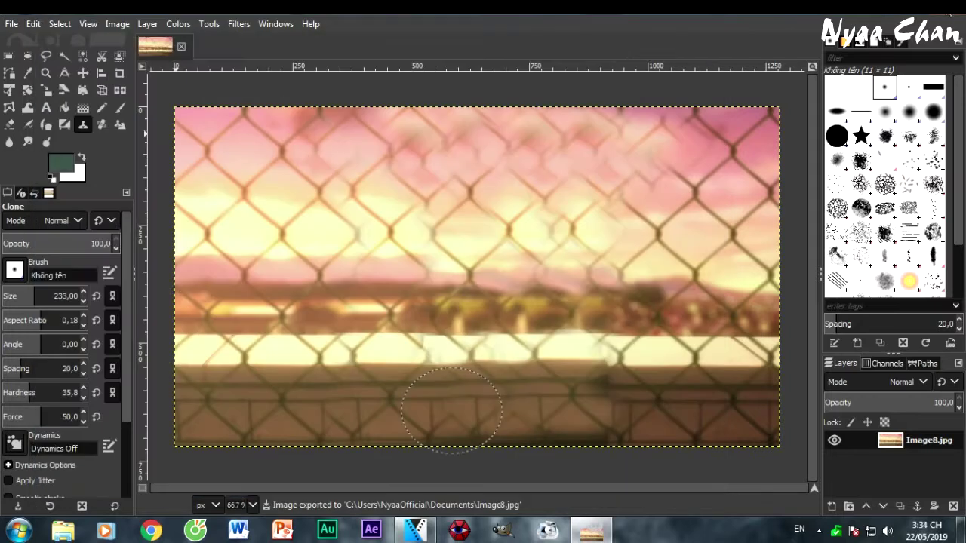
- Close GIMP, return to VEGAS Pro and place Image8.jpg on track 2 above the girl scene, trimmed to end at 00:00:03:13
{"action": "left_click", "coordinate": [946, 6]}
{"action": "left_click", "coordinate": [265, 269]}
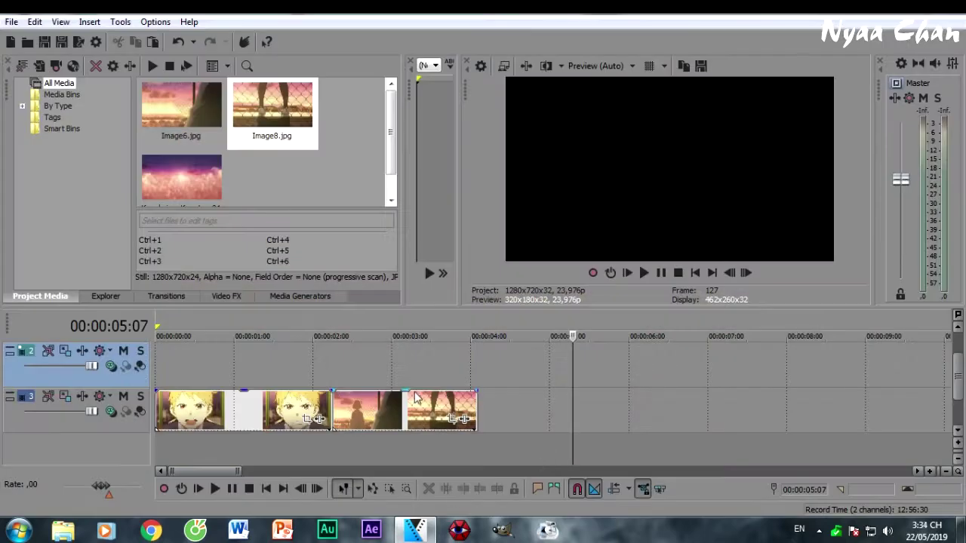
{"action": "left_click", "coordinate": [343, 372]}
{"action": "left_click", "coordinate": [182, 103]}
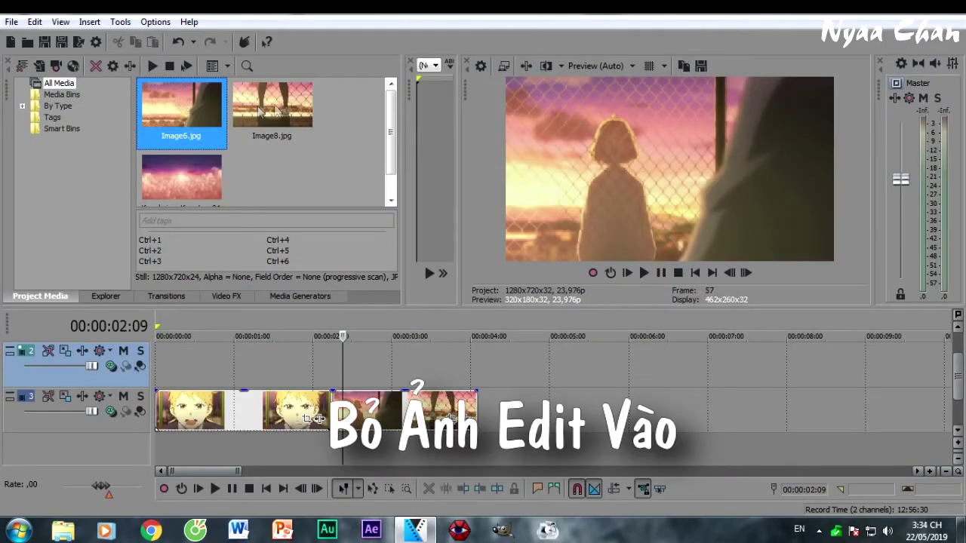
{"action": "left_click_drag", "start_coordinate": [271, 106], "coordinate": [487, 380]}
{"action": "left_click_drag", "start_coordinate": [726, 373], "coordinate": [434, 373]}
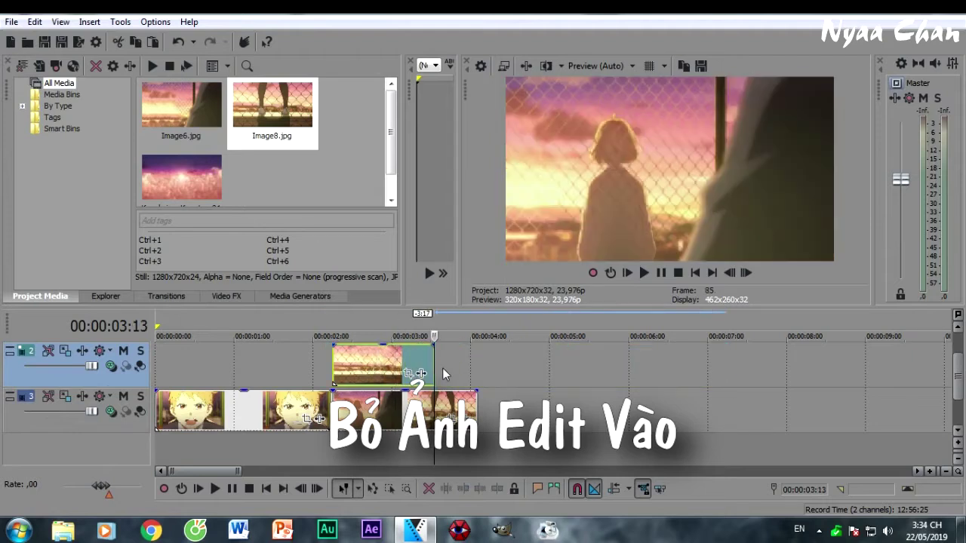
- Split the video clip on track 3 at 00:00:03:17, where the shot changes from the girl to the legs
{"action": "key", "text": "Right"}
{"action": "key", "text": "Right"}
{"action": "key", "text": "Right"}
{"action": "key", "text": "Right"}
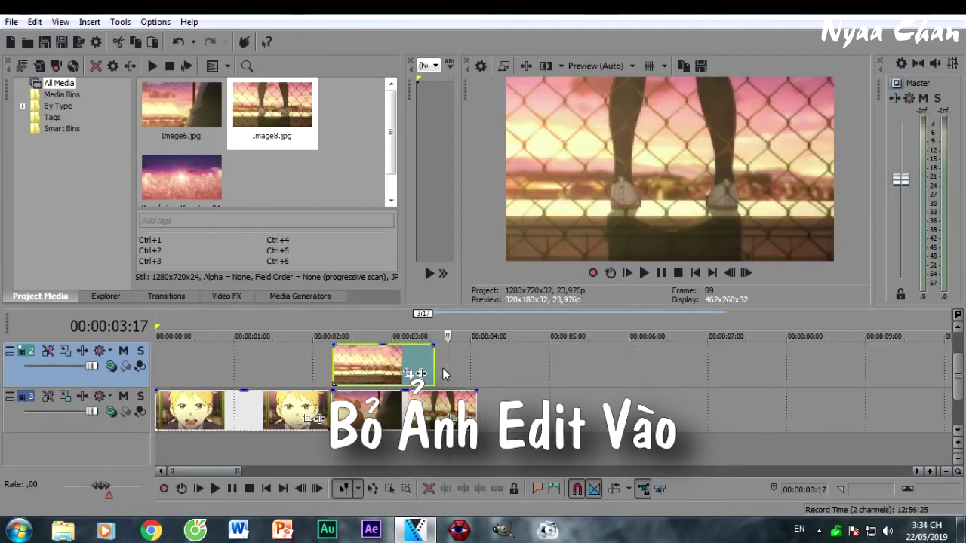
{"action": "scroll", "coordinate": [442, 373], "scroll_direction": "up", "scroll_amount": 10}
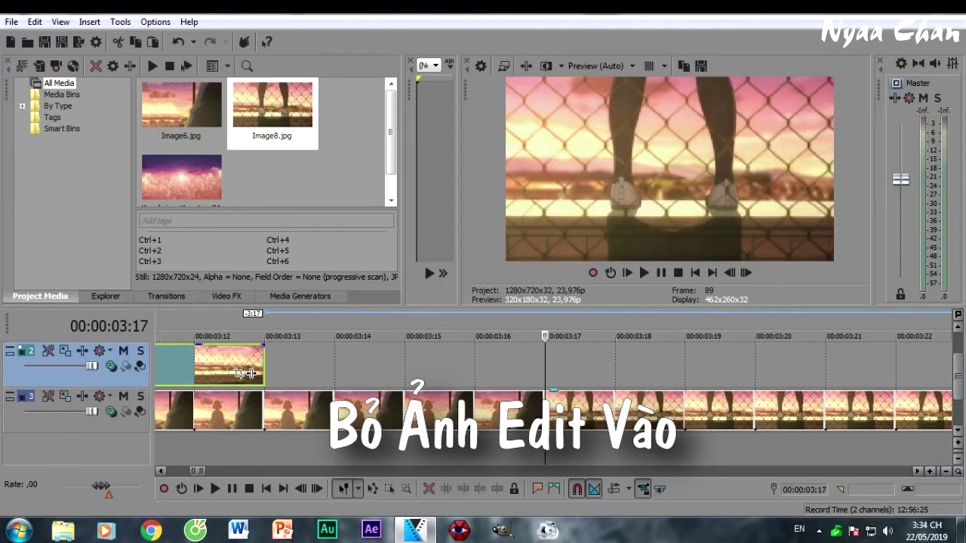
{"action": "left_click", "coordinate": [542, 406]}
{"action": "key", "text": "s"}
{"action": "mouse_move", "coordinate": [578, 411]}
{"action": "left_mouse_down"}
{"action": "mouse_move", "coordinate": [600, 419]}
{"action": "mouse_move", "coordinate": [570, 407]}
{"action": "left_mouse_up"}
{"action": "left_click", "coordinate": [536, 405]}
- Extend the end of the still image on track 2 to the split at 00:00:03:17
{"action": "scroll", "coordinate": [546, 382], "scroll_direction": "down", "scroll_amount": 4}
{"action": "left_click_drag", "start_coordinate": [477, 357], "coordinate": [545, 358]}
{"action": "scroll", "coordinate": [322, 383], "scroll_direction": "down", "scroll_amount": 3}
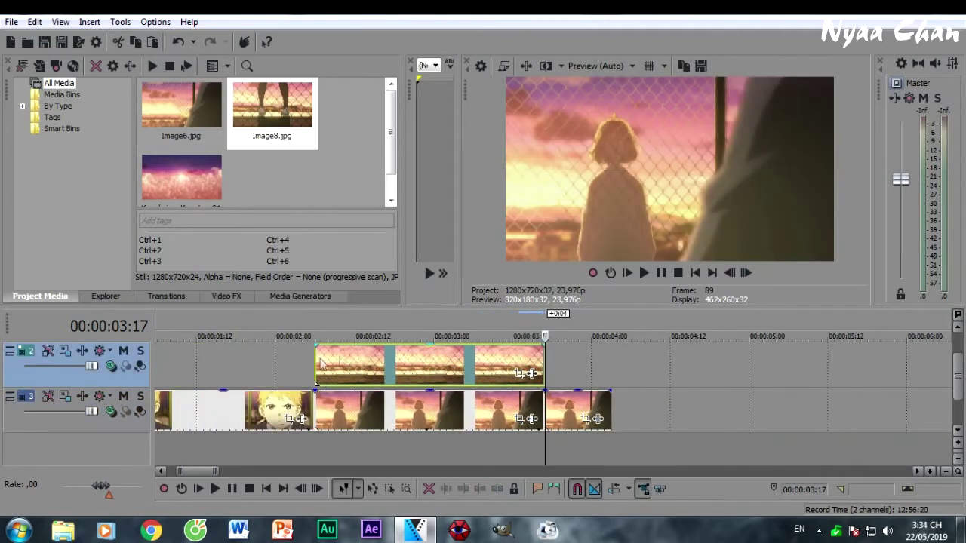
- Add Image8.jpg to track 2 from 00:00:03:17, split it at 00:00:04:03 and delete the excess part
{"action": "left_click_drag", "start_coordinate": [293, 111], "coordinate": [626, 366]}
{"action": "scroll", "coordinate": [626, 366], "scroll_direction": "down", "scroll_amount": 2}
{"action": "left_click", "coordinate": [589, 365]}
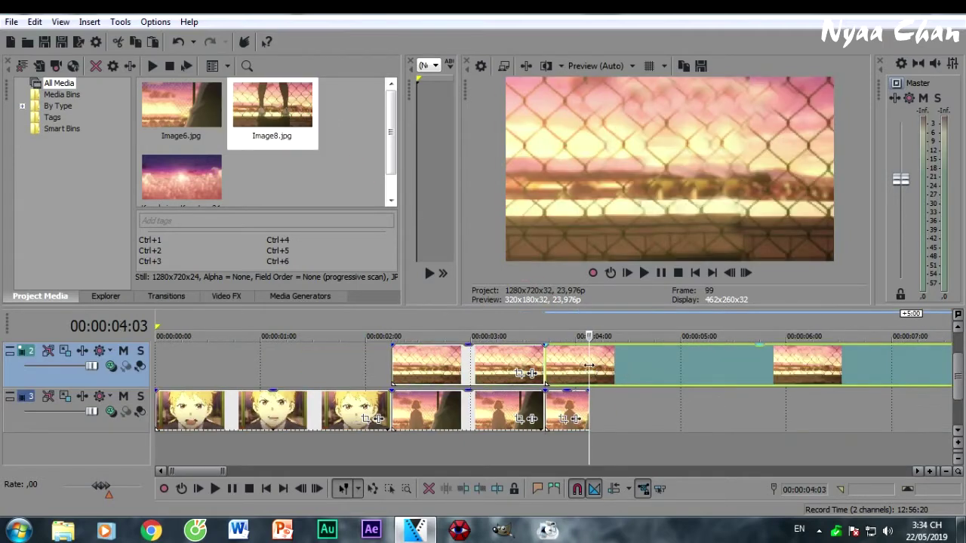
{"action": "key", "text": "s"}
{"action": "right_click", "coordinate": [616, 365]}
{"action": "left_click", "coordinate": [654, 212]}
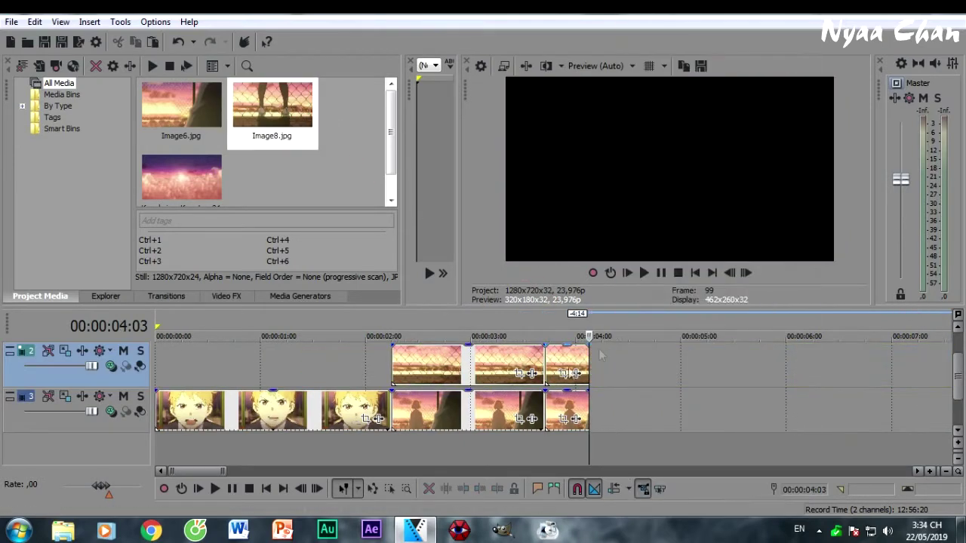
- Copy the girl and legs clips from track 3 and paste them onto a new top video track, aligned with the originals
{"action": "left_click", "coordinate": [480, 405]}
{"action": "left_click", "coordinate": [562, 402], "text": "ctrl"}
{"action": "right_click", "coordinate": [562, 402]}
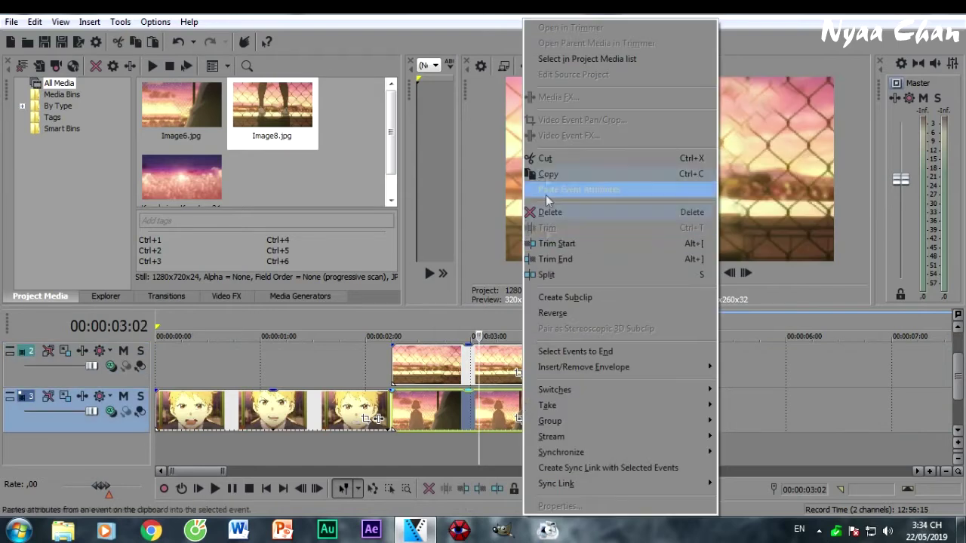
{"action": "left_click", "coordinate": [532, 173]}
{"action": "key", "text": "ctrl+shift+q"}
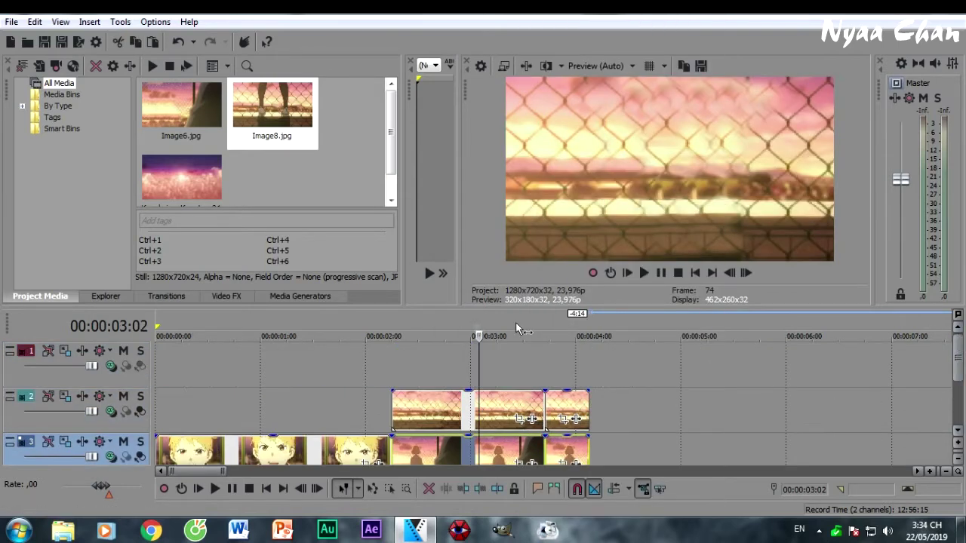
{"action": "left_click", "coordinate": [395, 362]}
{"action": "key", "text": "ctrl+v"}
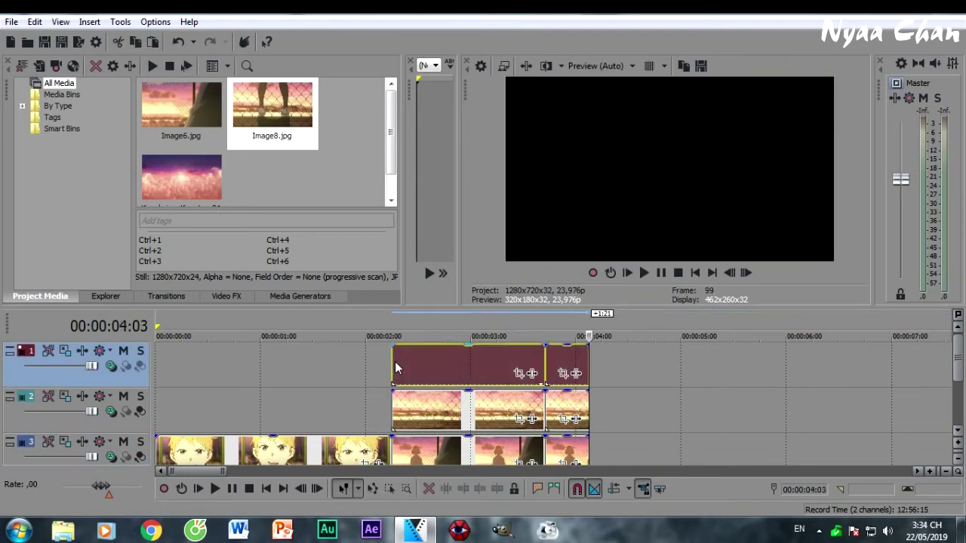
- Open Event Pan/Crop for the girl clip on track 1, enlarge the window and enable its mask
{"action": "left_click", "coordinate": [408, 367]}
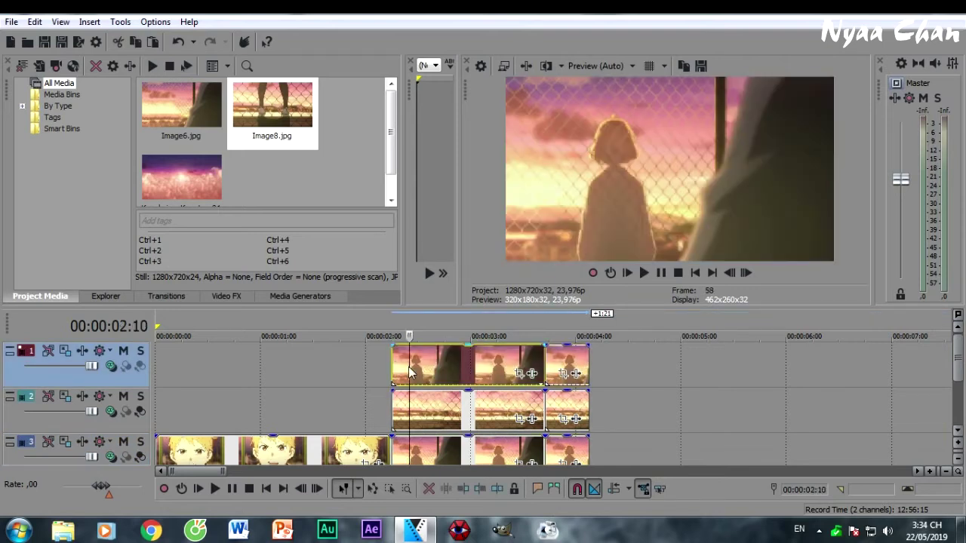
{"action": "left_click", "coordinate": [520, 374]}
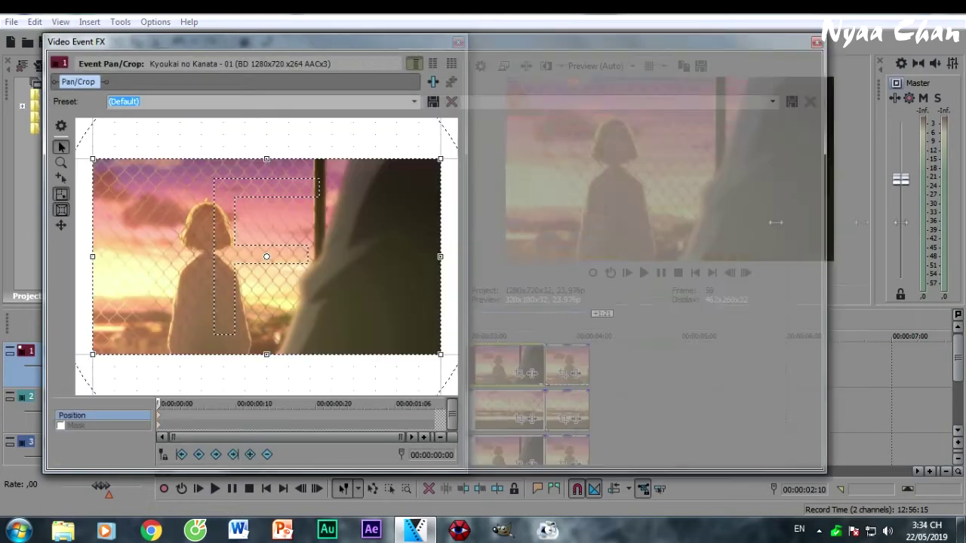
{"action": "left_click_drag", "start_coordinate": [776, 223], "coordinate": [957, 223]}
{"action": "left_click_drag", "start_coordinate": [442, 35], "coordinate": [443, 3]}
{"action": "left_click_drag", "start_coordinate": [352, 470], "coordinate": [351, 531]}
{"action": "scroll", "coordinate": [388, 359], "scroll_direction": "up", "scroll_amount": 3}
{"action": "left_click", "coordinate": [62, 485]}
{"action": "left_click", "coordinate": [61, 485]}
{"action": "scroll", "coordinate": [341, 226], "scroll_direction": "up", "scroll_amount": 3}
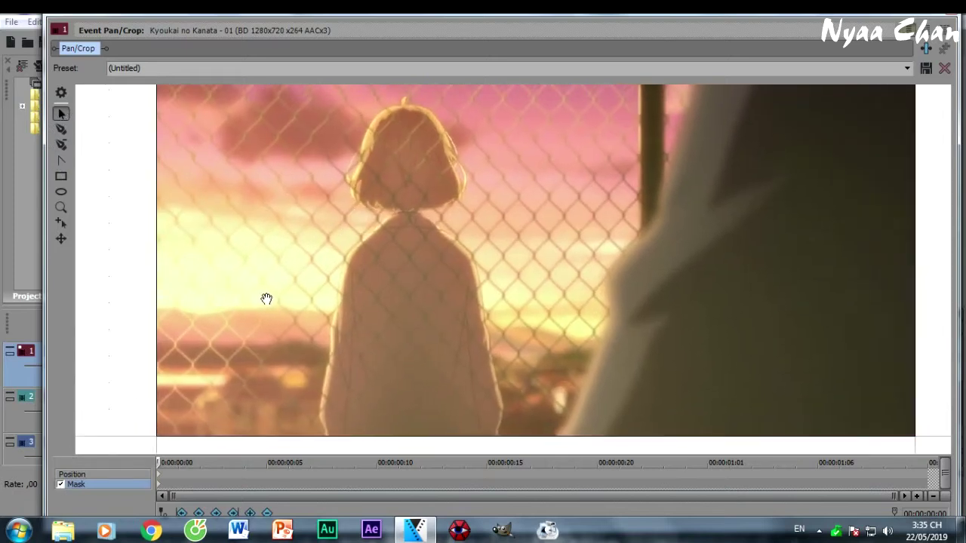
- Trace closed masks around the girl in the first track 1 clip and around the legs and shadow in the second
{"action": "left_click", "coordinate": [61, 129]}
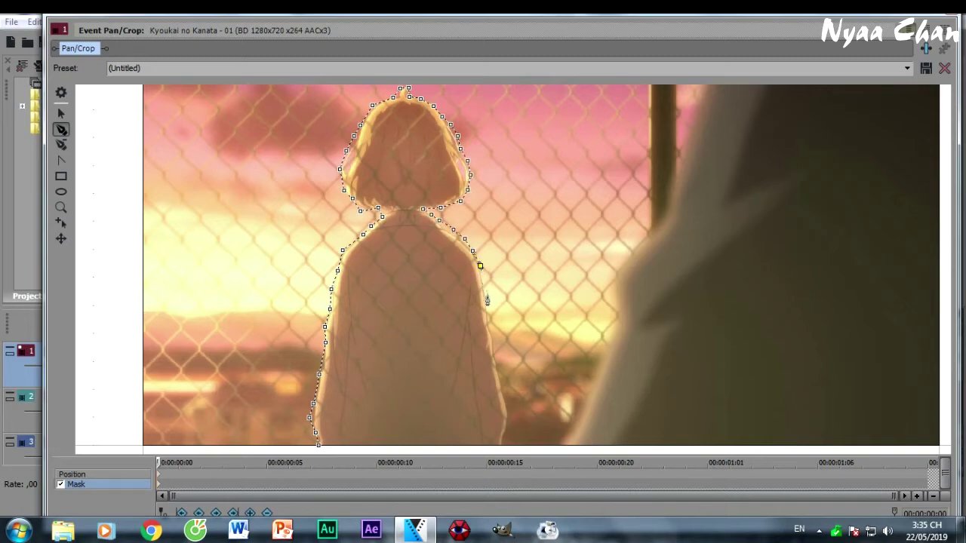
{"action": "left_click", "coordinate": [318, 445]}
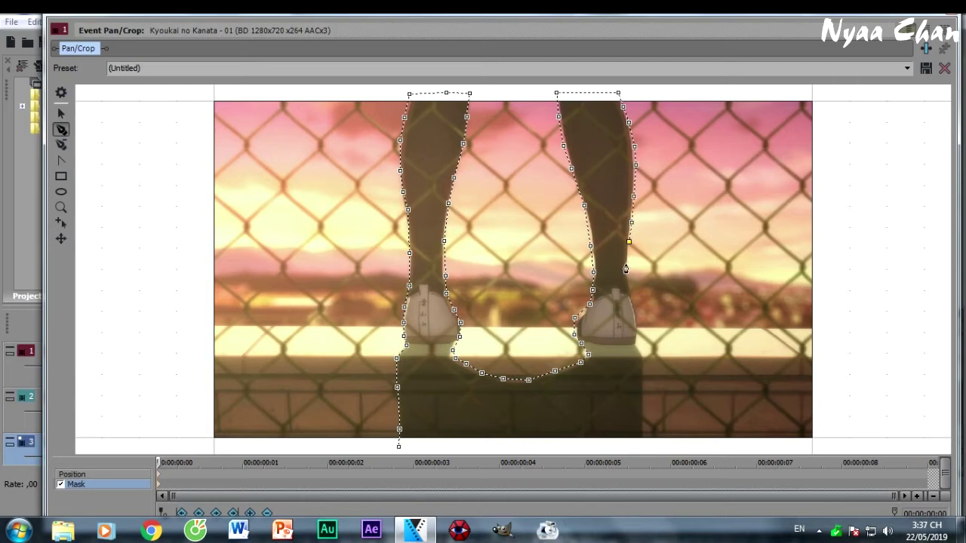
{"action": "left_click", "coordinate": [399, 446]}
{"action": "left_click", "coordinate": [953, 15]}
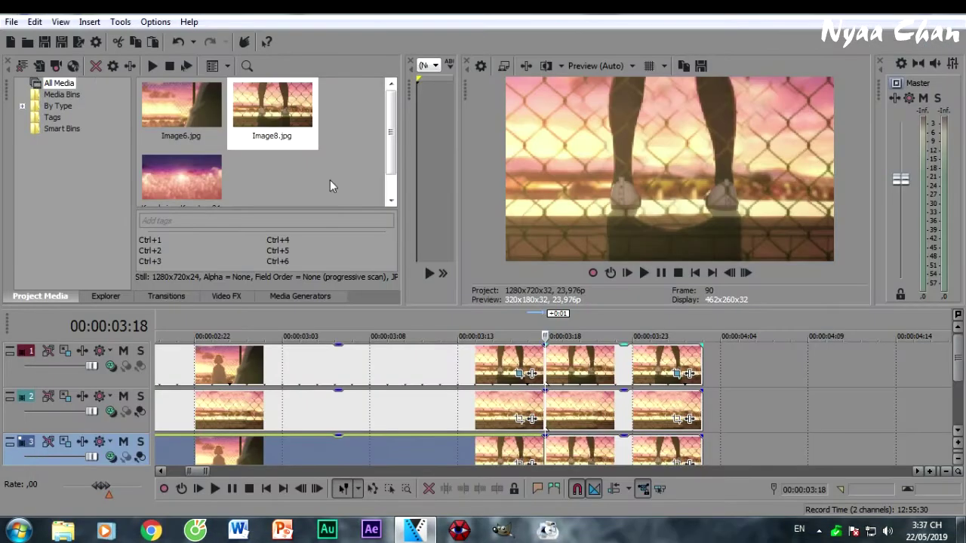
- Apply the default BCC Scatterize video effect to the masked girl clip on track 1
{"action": "left_click", "coordinate": [226, 297]}
{"action": "left_click_drag", "start_coordinate": [192, 101], "coordinate": [180, 146]}
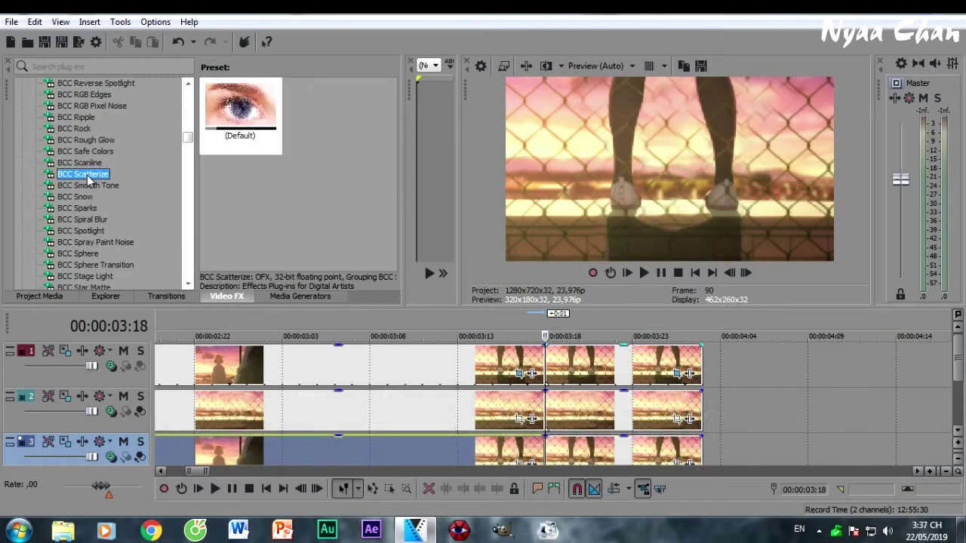
{"action": "left_click_drag", "start_coordinate": [242, 113], "coordinate": [346, 352]}
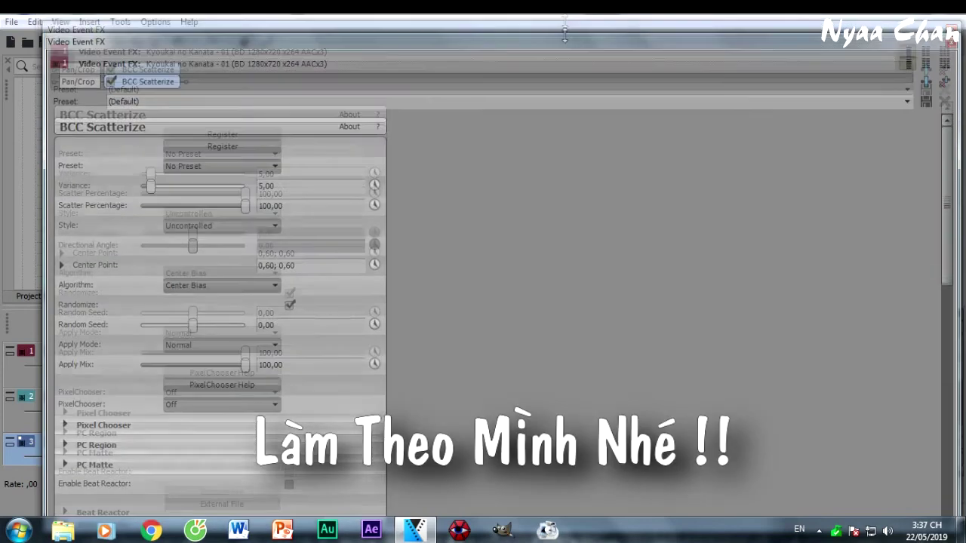
- Animate the BCC Scatterize Variance, setting it to 0 at the start and adding a keyframe at 00:00:00:05
{"action": "left_click_drag", "start_coordinate": [551, 17], "coordinate": [529, 33]}
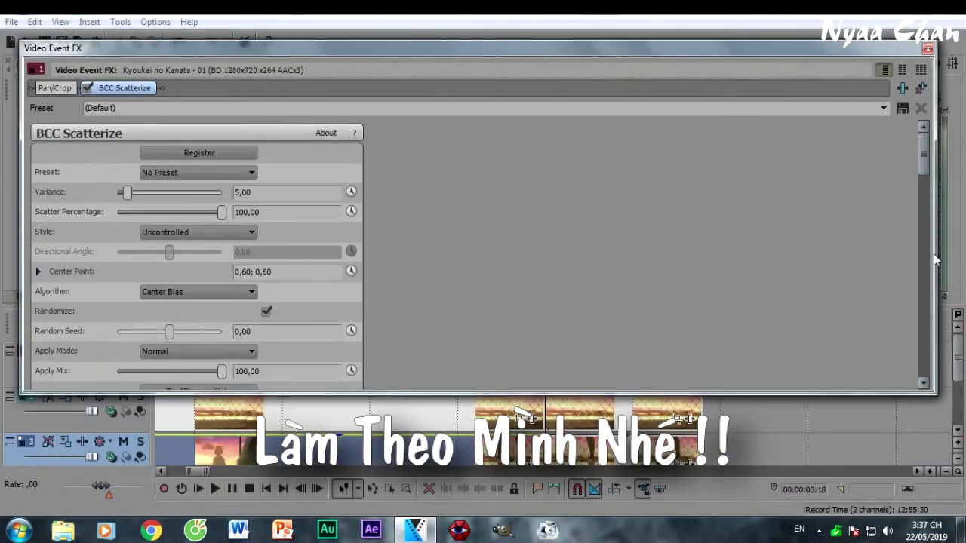
{"action": "left_click_drag", "start_coordinate": [935, 260], "coordinate": [430, 231]}
{"action": "left_click", "coordinate": [351, 191]}
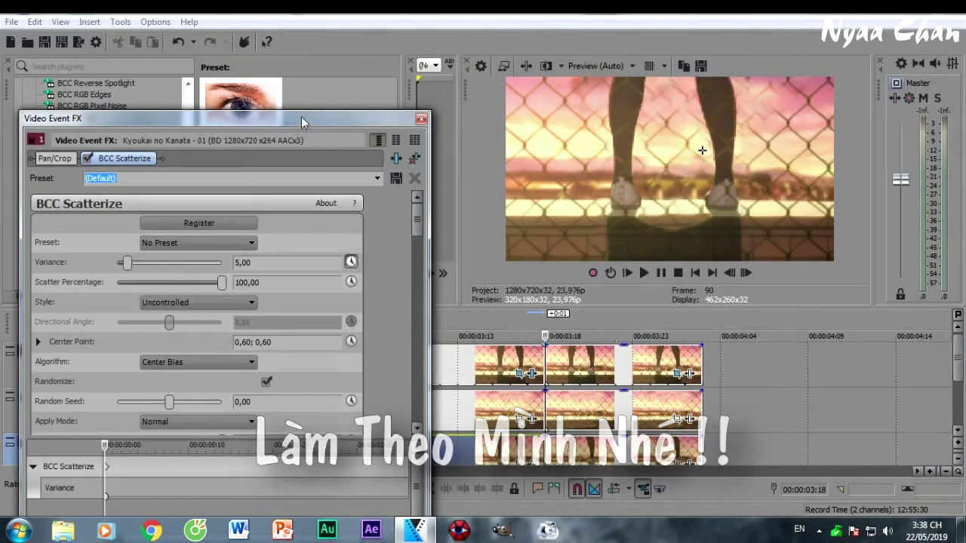
{"action": "left_click_drag", "start_coordinate": [301, 116], "coordinate": [324, 45]}
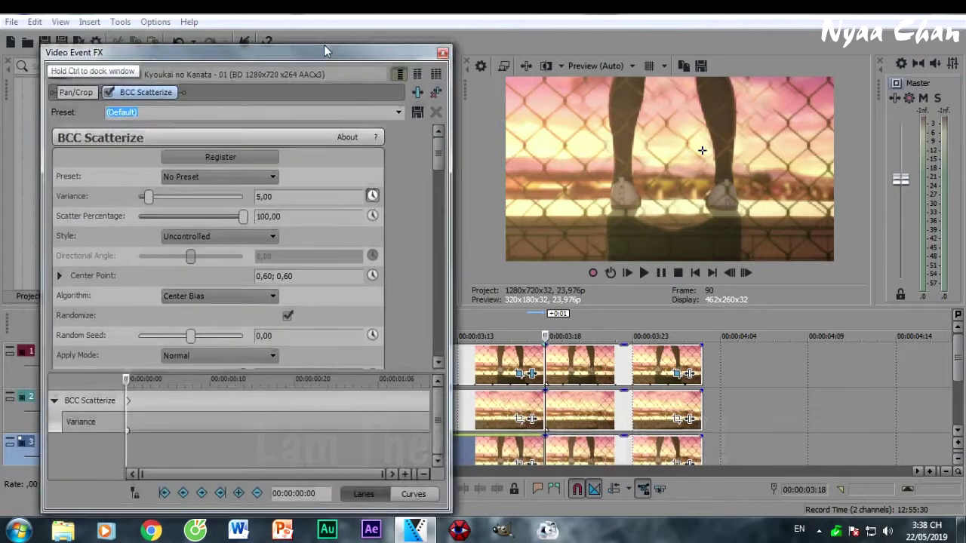
{"action": "left_click_drag", "start_coordinate": [151, 187], "coordinate": [141, 187]}
{"action": "left_click", "coordinate": [176, 399]}
{"action": "left_click", "coordinate": [242, 484]}
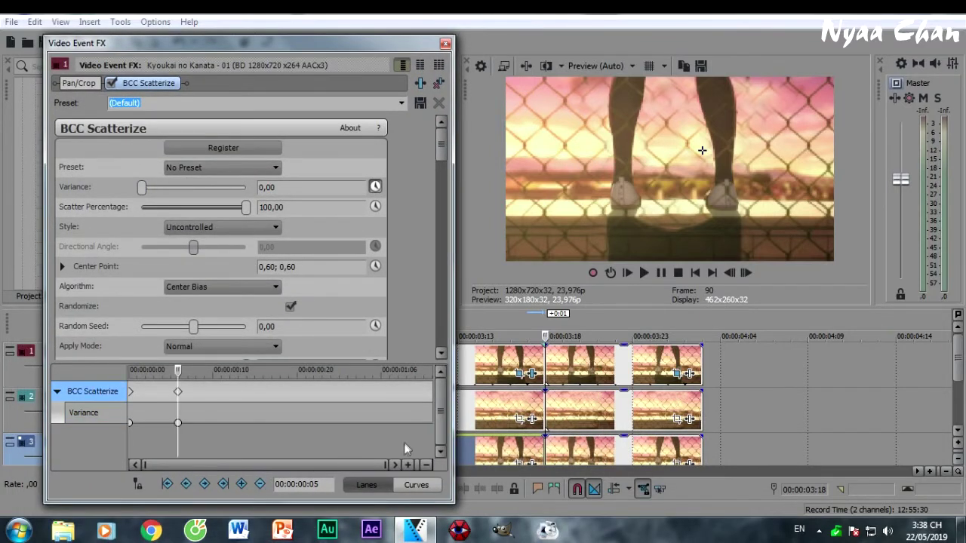
- Add a keyframe at 00:00:01:12 and set its Variance to 50
{"action": "left_click", "coordinate": [431, 404]}
{"action": "left_click", "coordinate": [241, 483]}
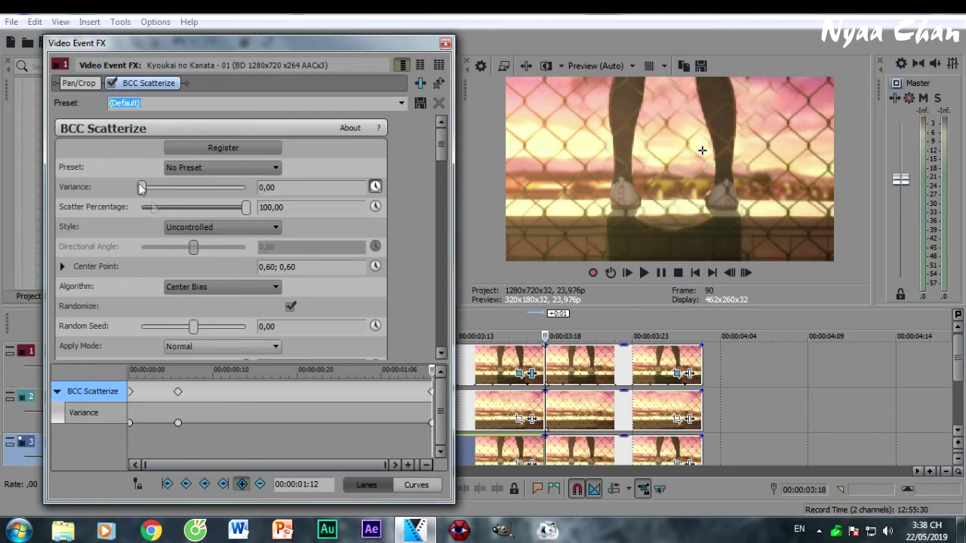
{"action": "left_click_drag", "start_coordinate": [240, 199], "coordinate": [399, 230]}
- Set the final Variance keyframe's interpolation to Slow Fade
{"action": "mouse_move", "coordinate": [431, 407]}
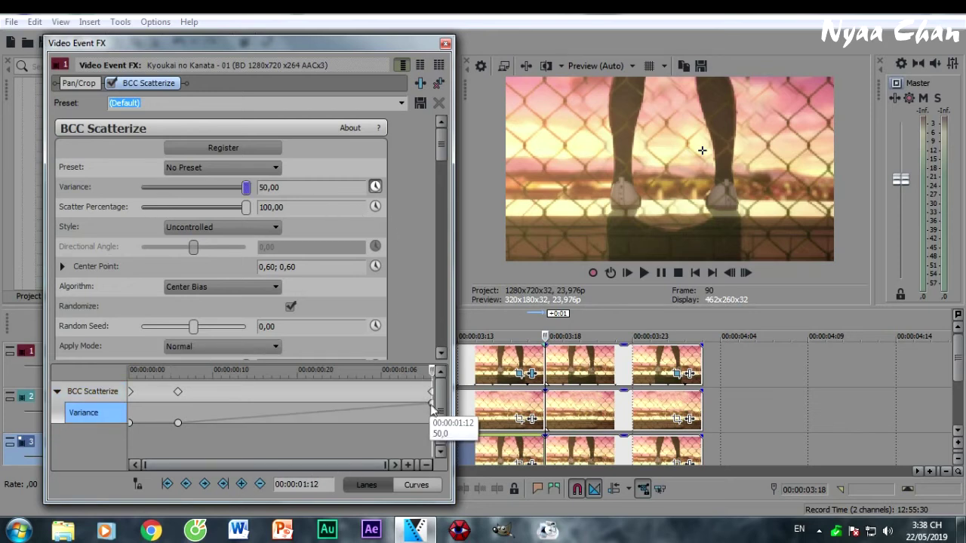
{"action": "left_click", "coordinate": [431, 408]}
{"action": "right_click", "coordinate": [431, 407]}
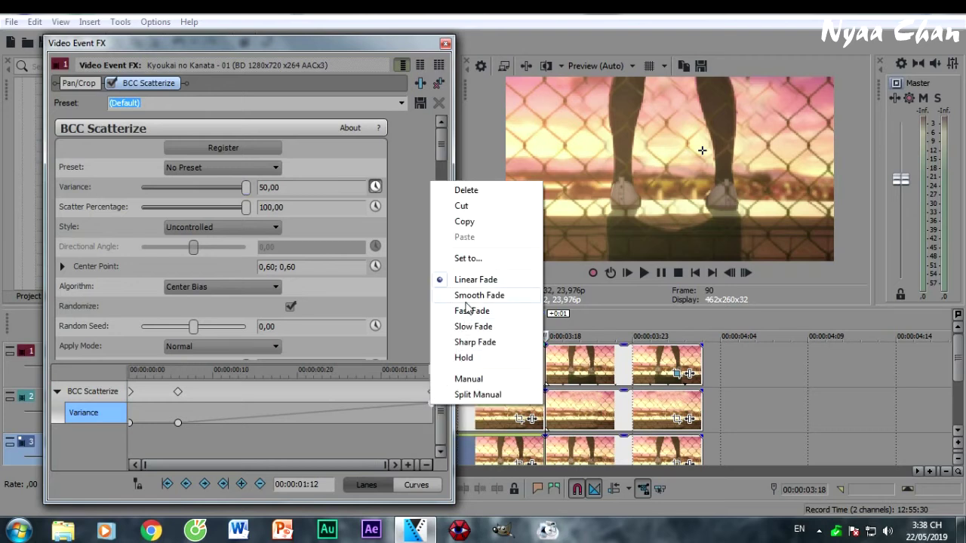
{"action": "left_click", "coordinate": [472, 325]}
- Change the fade type of the Variance keyframe at 00:00:00:05
{"action": "left_click", "coordinate": [178, 423]}
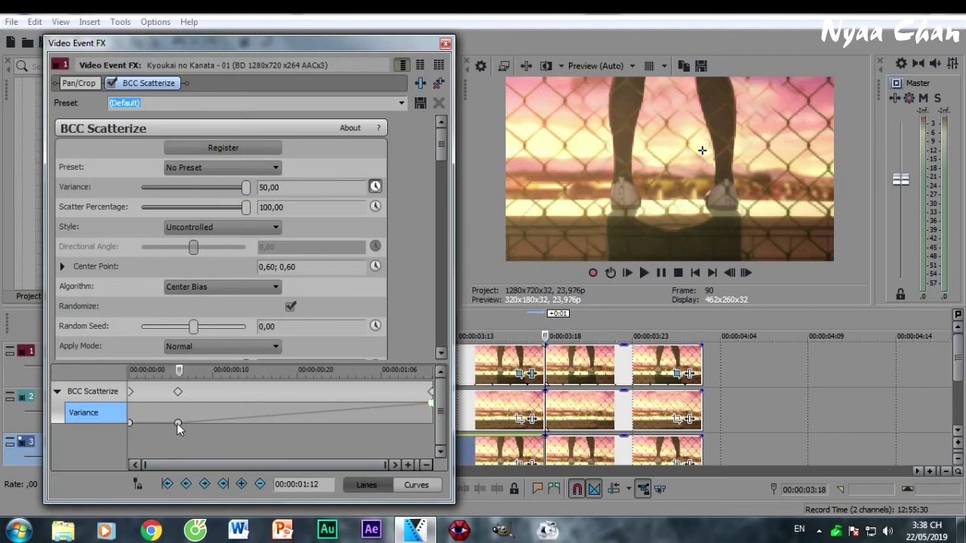
{"action": "right_click", "coordinate": [178, 424]}
{"action": "left_click", "coordinate": [178, 425]}
{"action": "right_click", "coordinate": [177, 424]}
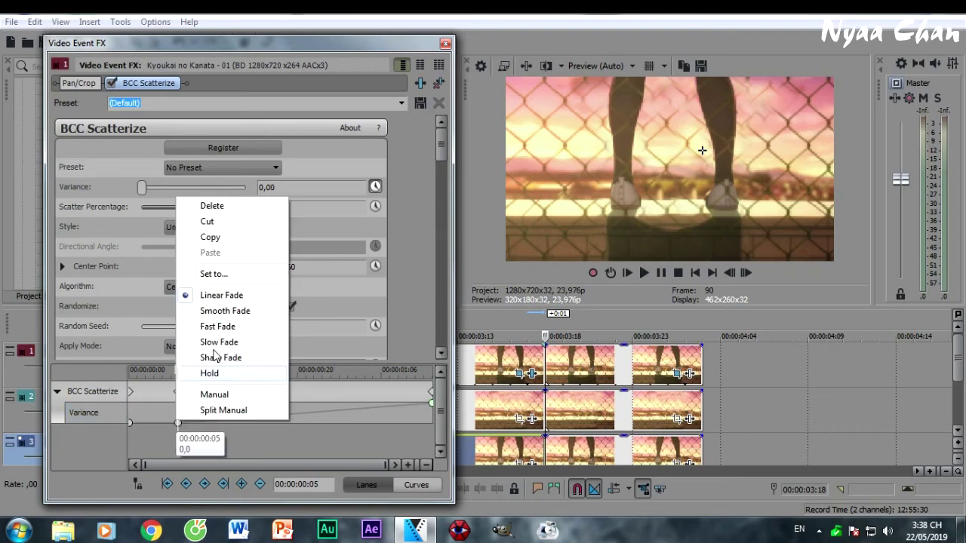
{"action": "left_click", "coordinate": [221, 352]}
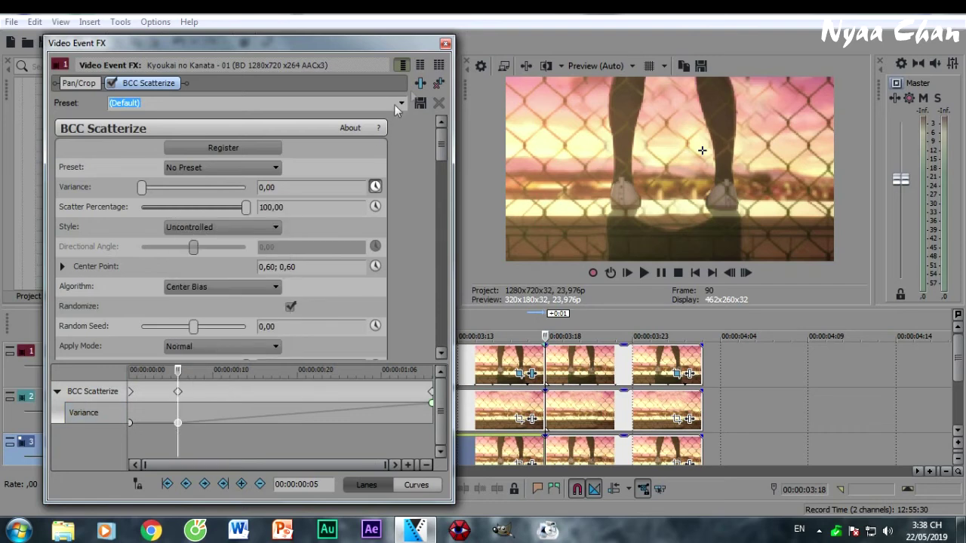
- Apply the default BCC Scatterize effect to the last clip on track 1 and enable Variance animation with a starting value of 0
{"action": "left_click", "coordinate": [446, 43]}
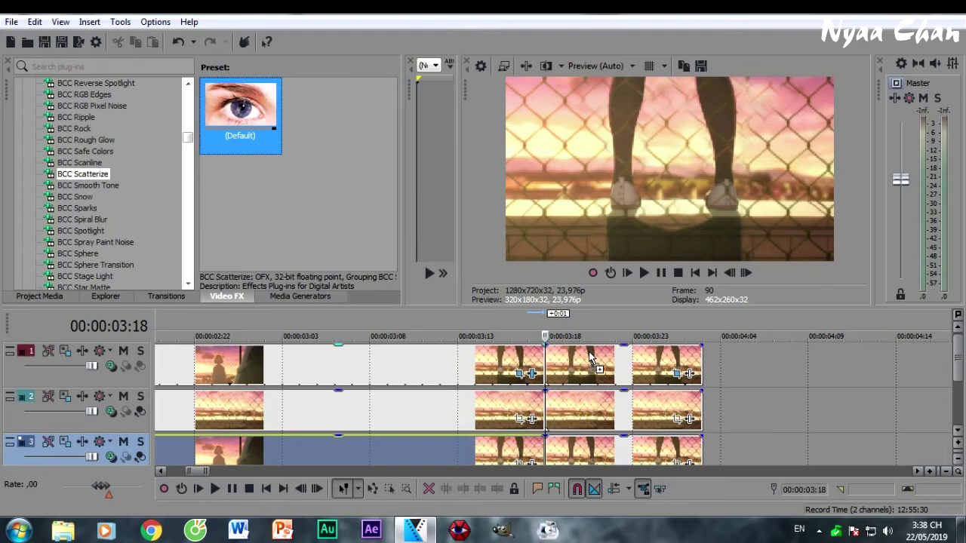
{"action": "left_click_drag", "start_coordinate": [591, 357], "coordinate": [591, 357]}
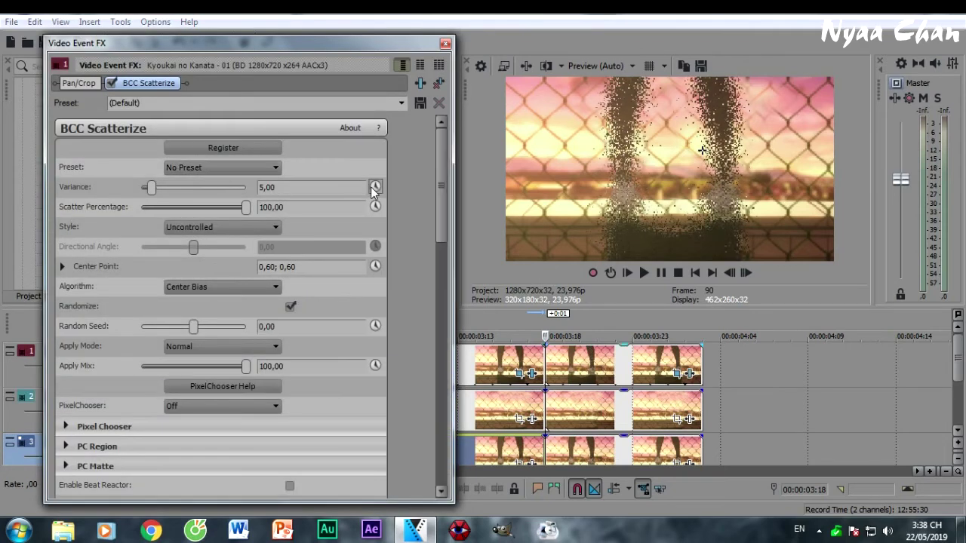
{"action": "left_click", "coordinate": [375, 188]}
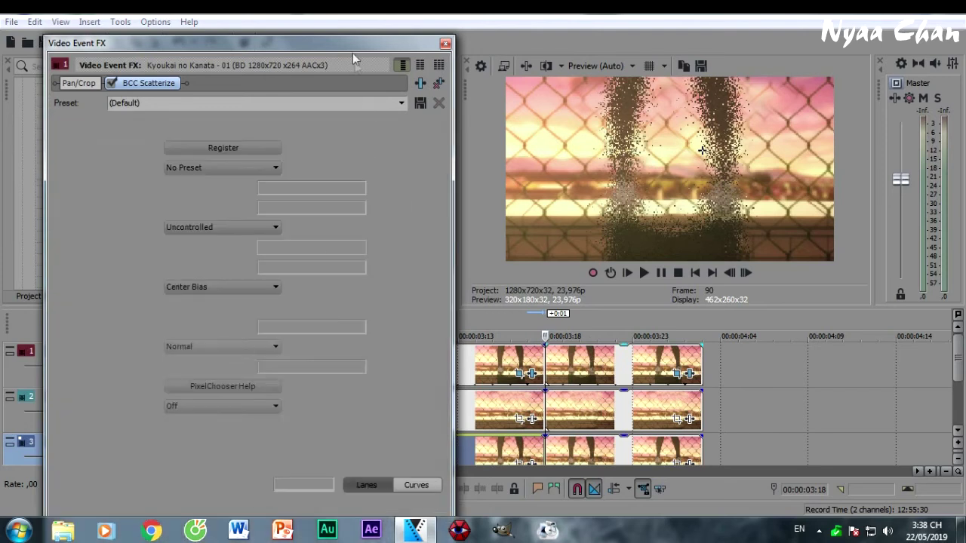
{"action": "mouse_move", "coordinate": [357, 35]}
{"action": "left_mouse_down"}
{"action": "mouse_move", "coordinate": [358, 106]}
{"action": "mouse_move", "coordinate": [367, 52]}
{"action": "left_mouse_up"}
{"action": "left_click_drag", "start_coordinate": [158, 202], "coordinate": [132, 212]}
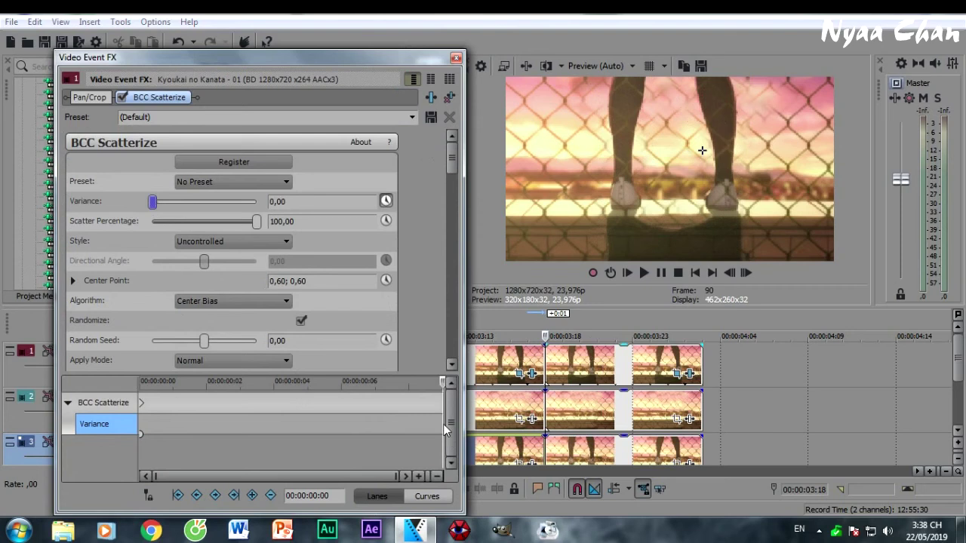
- Set the Variance to 50 at 00:00:00:09 and give that keyframe a Fast Fade interpolation
{"action": "left_click_drag", "start_coordinate": [152, 202], "coordinate": [330, 196]}
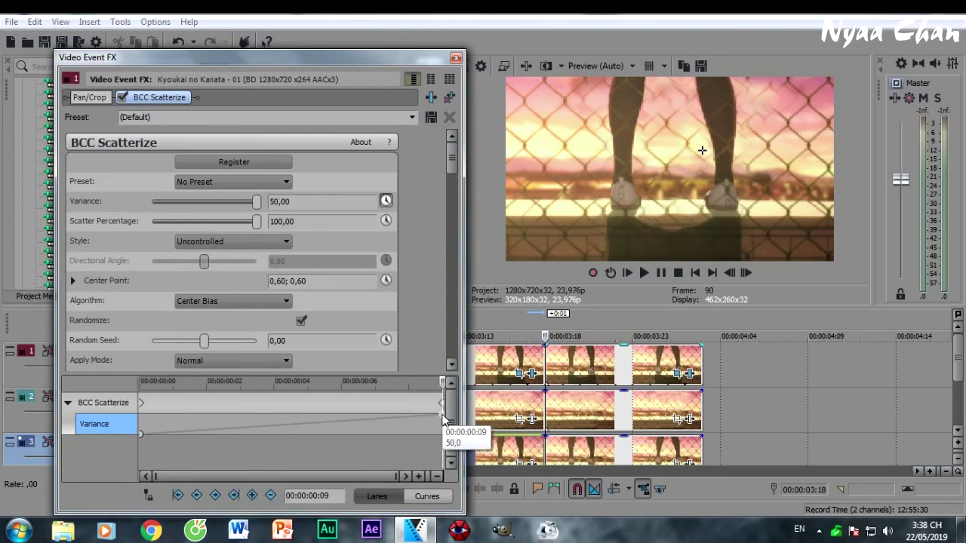
{"action": "right_click", "coordinate": [443, 420]}
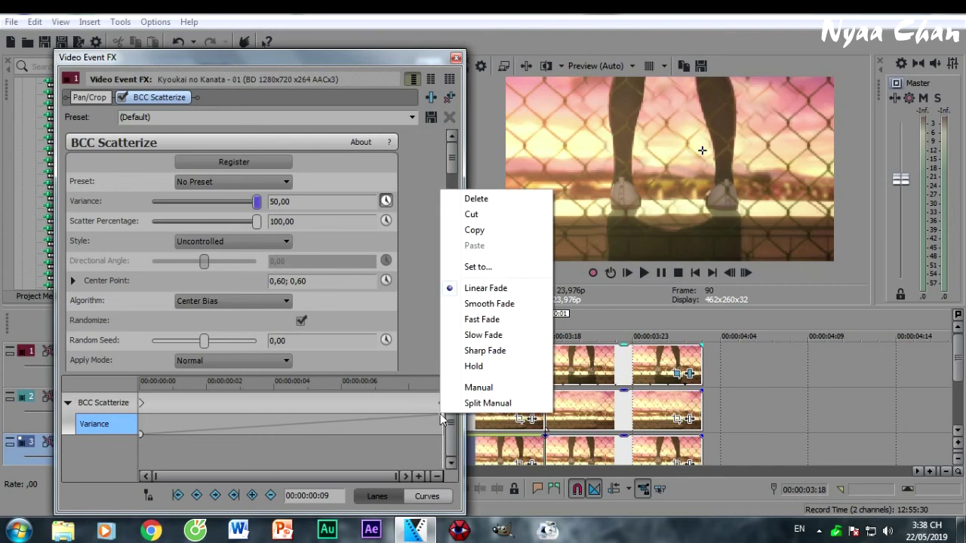
{"action": "left_click", "coordinate": [475, 322]}
- Change the fade type of the first Variance keyframe at 00:00:00:00 and close the effect settings
{"action": "left_click", "coordinate": [140, 434]}
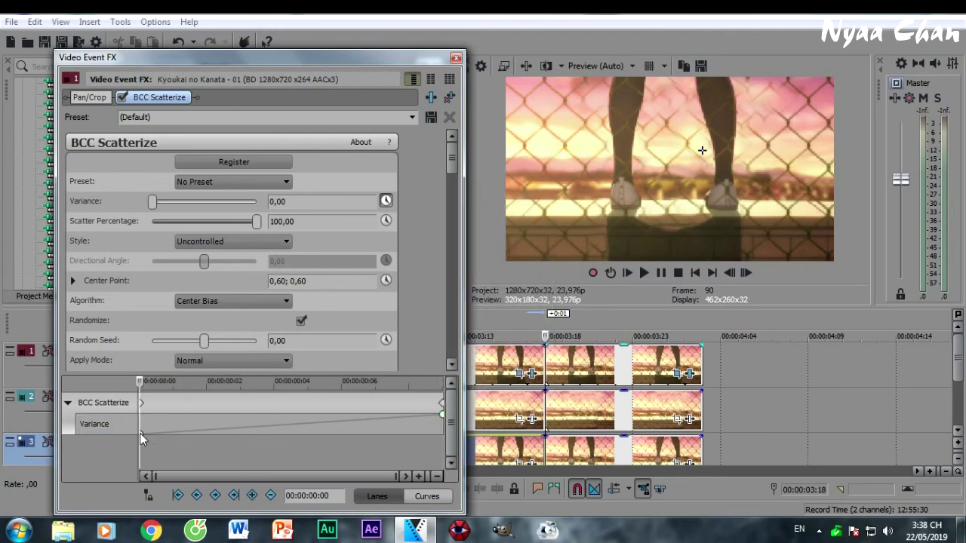
{"action": "right_click", "coordinate": [140, 434]}
{"action": "left_click", "coordinate": [185, 355]}
{"action": "left_click", "coordinate": [456, 57]}
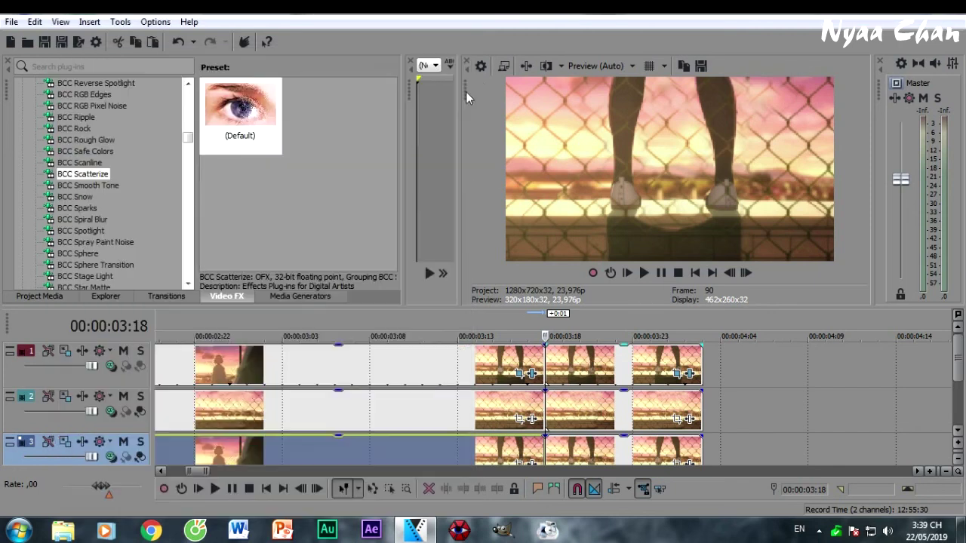
- Select the time range from 00:00:00:00 to 00:00:04:11 and play it to preview the scatter effects
{"action": "scroll", "coordinate": [437, 381], "scroll_direction": "down", "scroll_amount": 5}
{"action": "left_click_drag", "start_coordinate": [158, 330], "coordinate": [331, 337]}
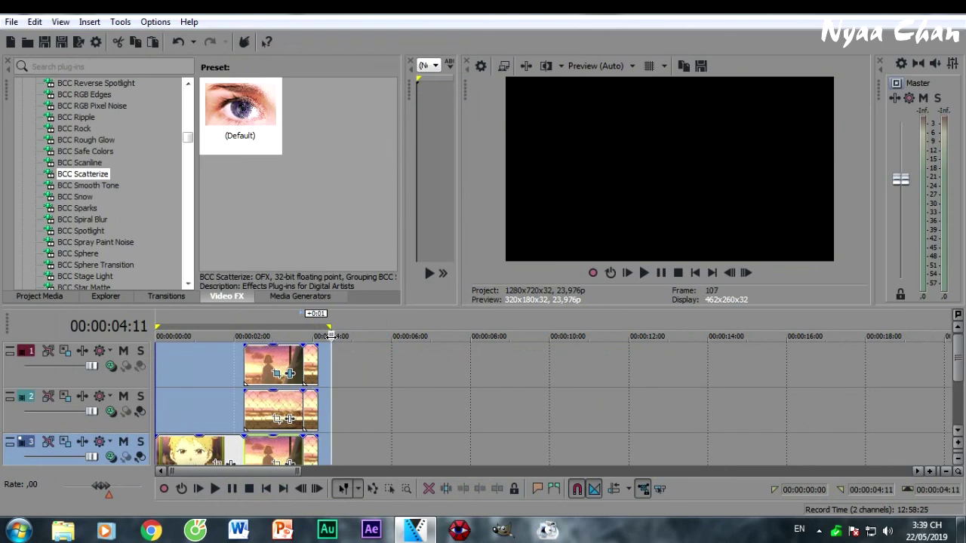
{"action": "key", "text": "space"}
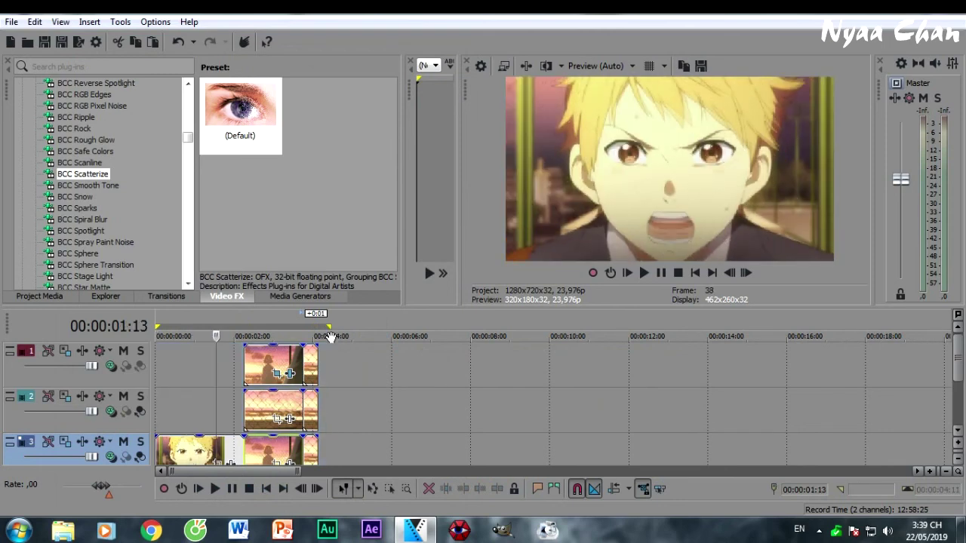